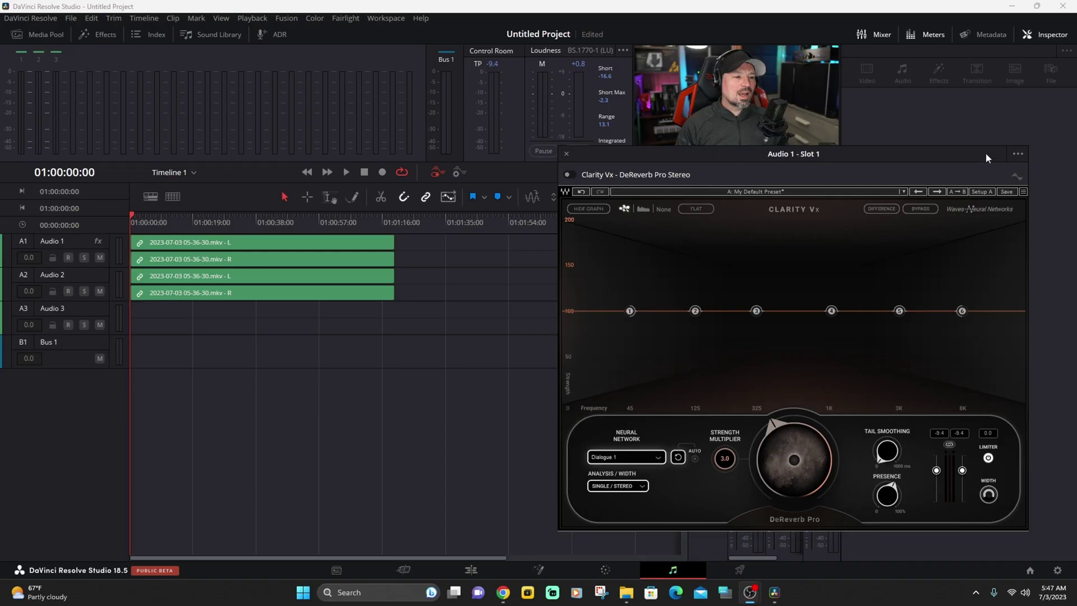
# - Play the dialogue through DeReverb Pro (amount 40.0, Strength Multiplier 3.0), stopping at 01:00:31
pyautogui.click(347, 173)
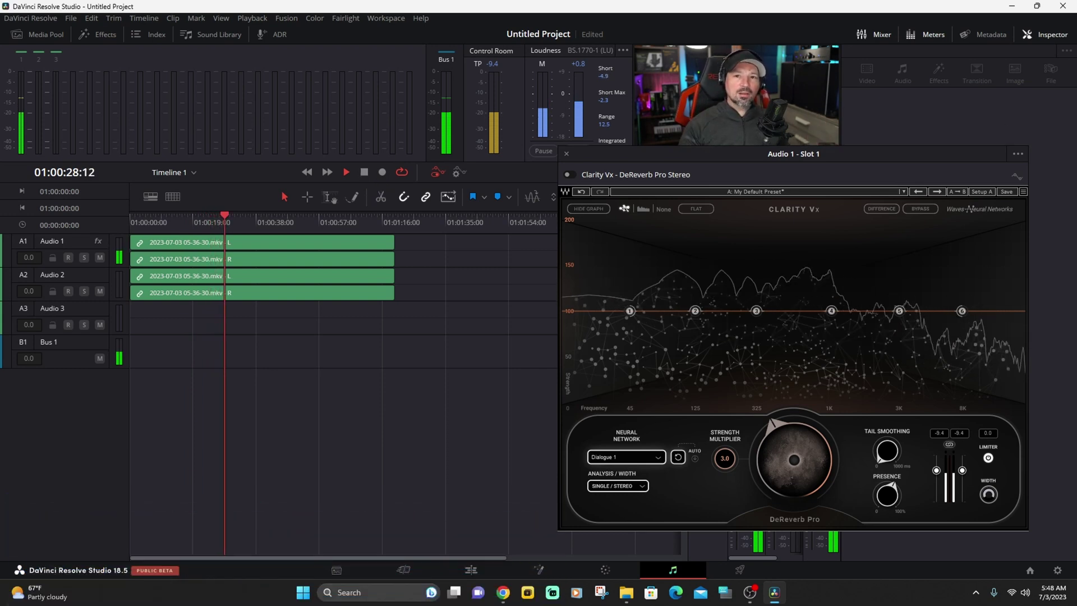
pyautogui.press('space')
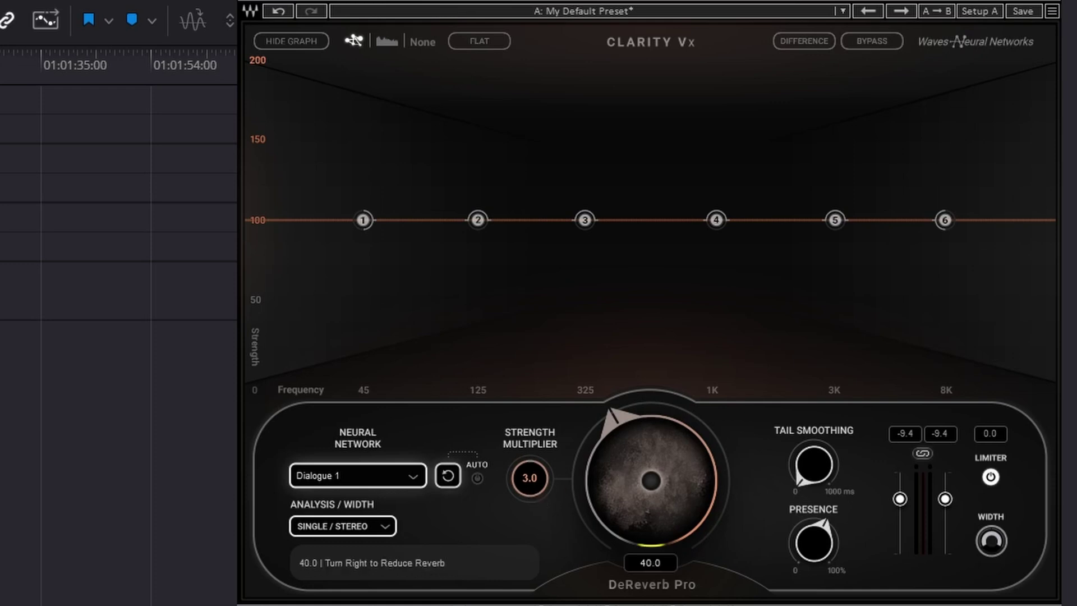
# - Check the Presence setting, then resume the dialogue through DeReverb Pro at reduction 40.0 and multiplier 3.0
pyautogui.moveTo(806, 539)
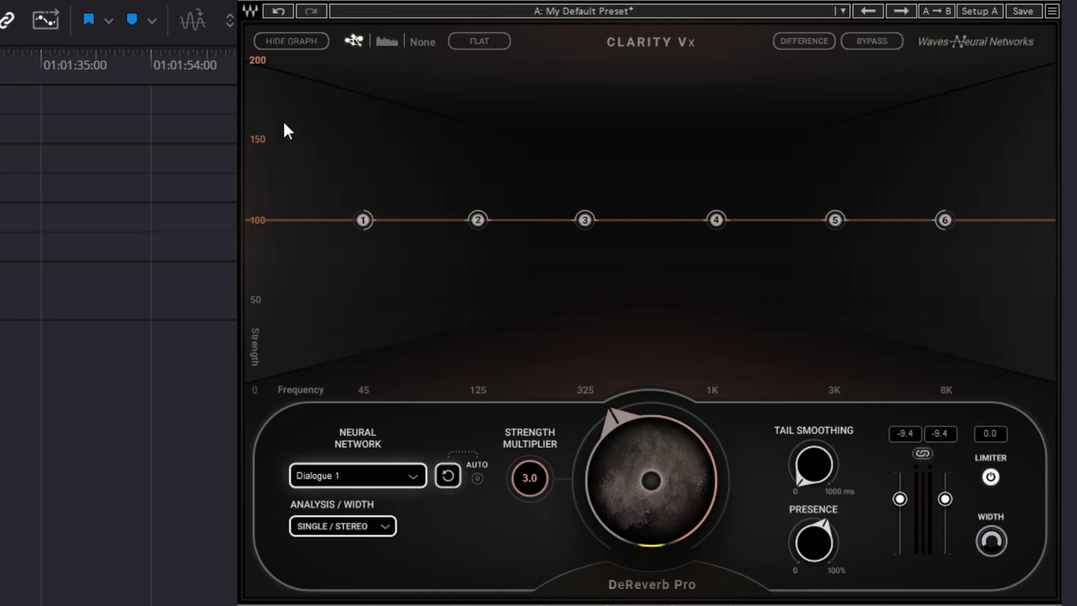
pyautogui.press('space')
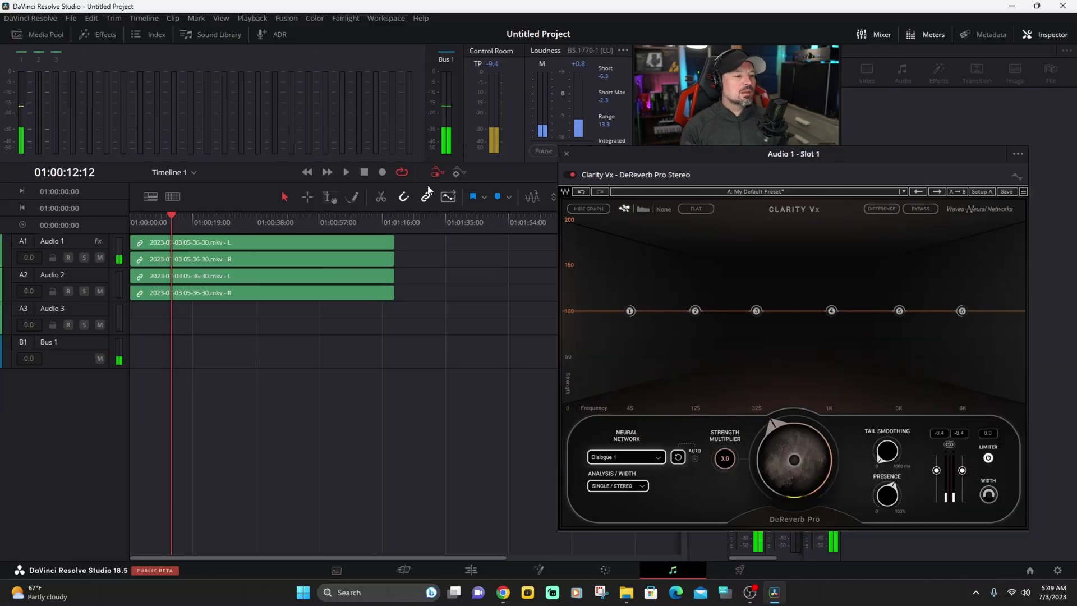
# - Raise DeReverb Pro's reverb reduction from 40.0 to 61.3 and replay the dialogue from the timeline start
pyautogui.click(288, 176)
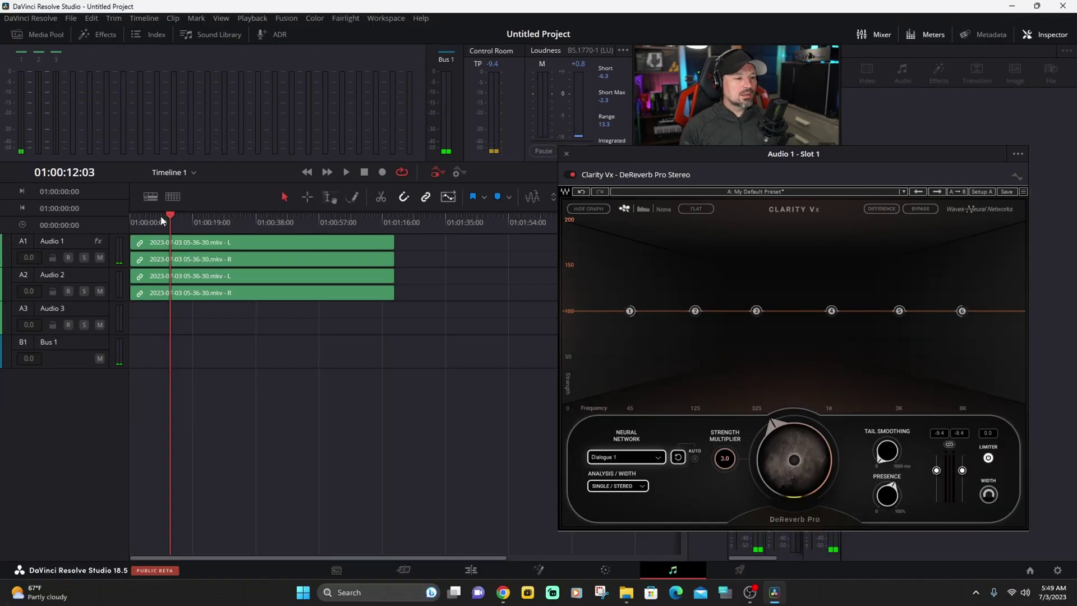
pyautogui.press('Home')
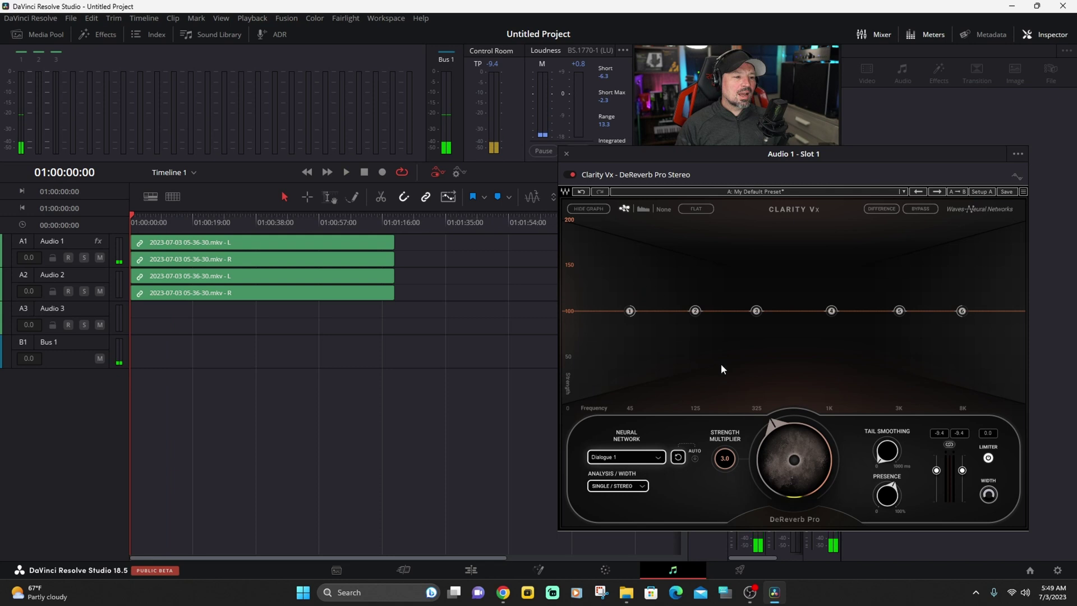
pyautogui.moveTo(784, 457)
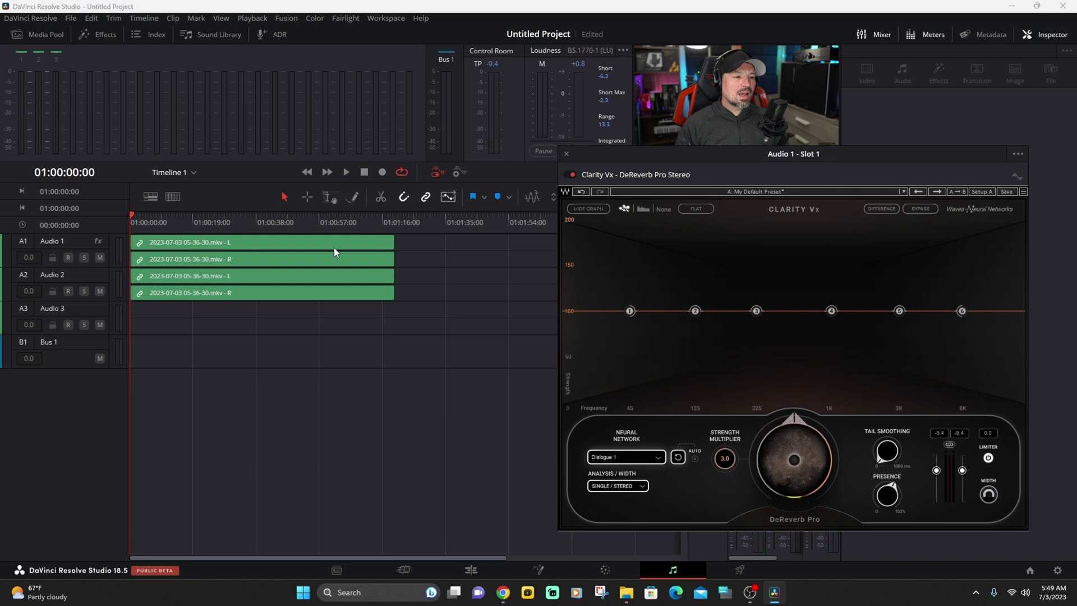
pyautogui.click(348, 172)
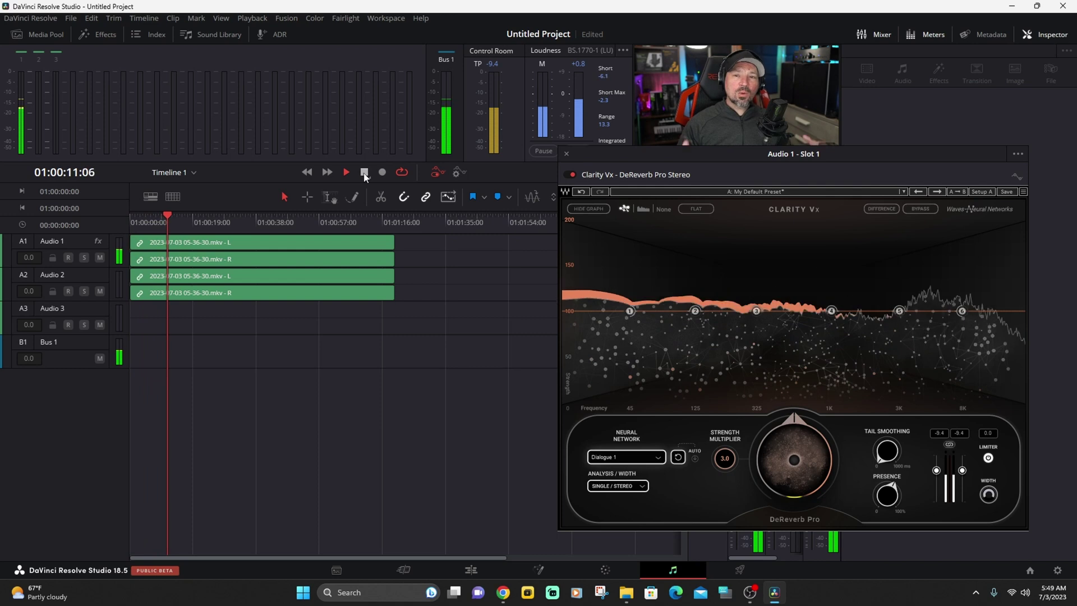
pyautogui.click(364, 173)
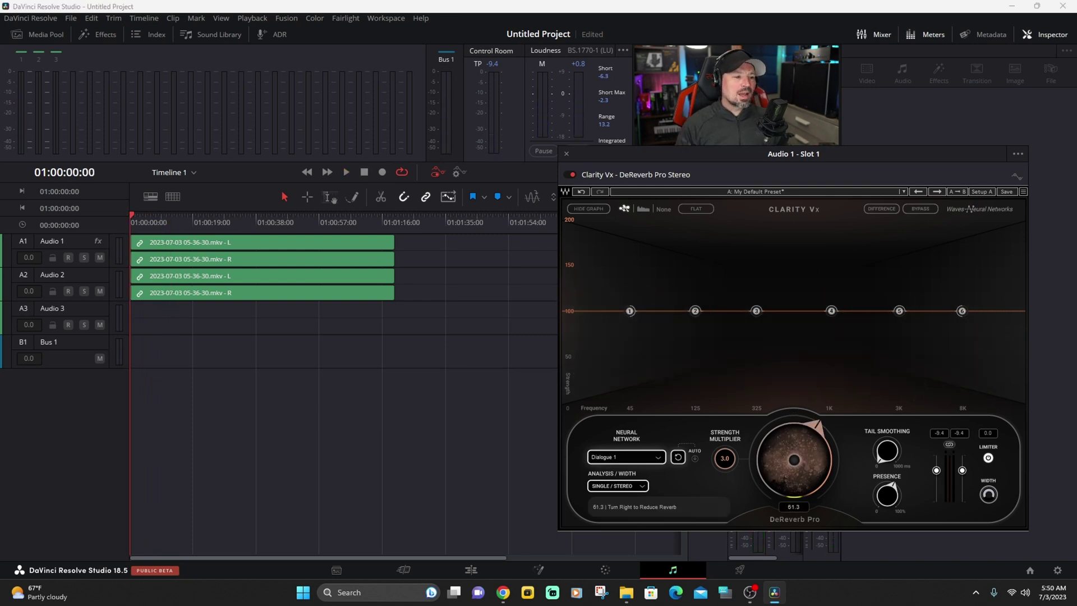
# - Audition the dialogue from the start at the stronger 61.3 reverb reduction, then stop
pyautogui.click(346, 172)
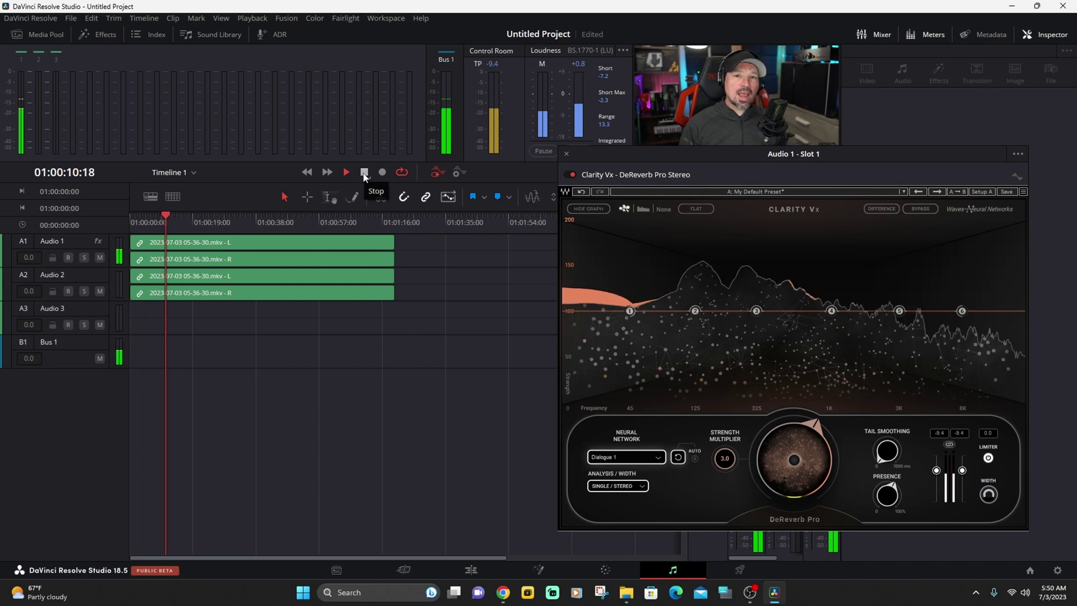
pyautogui.click(364, 174)
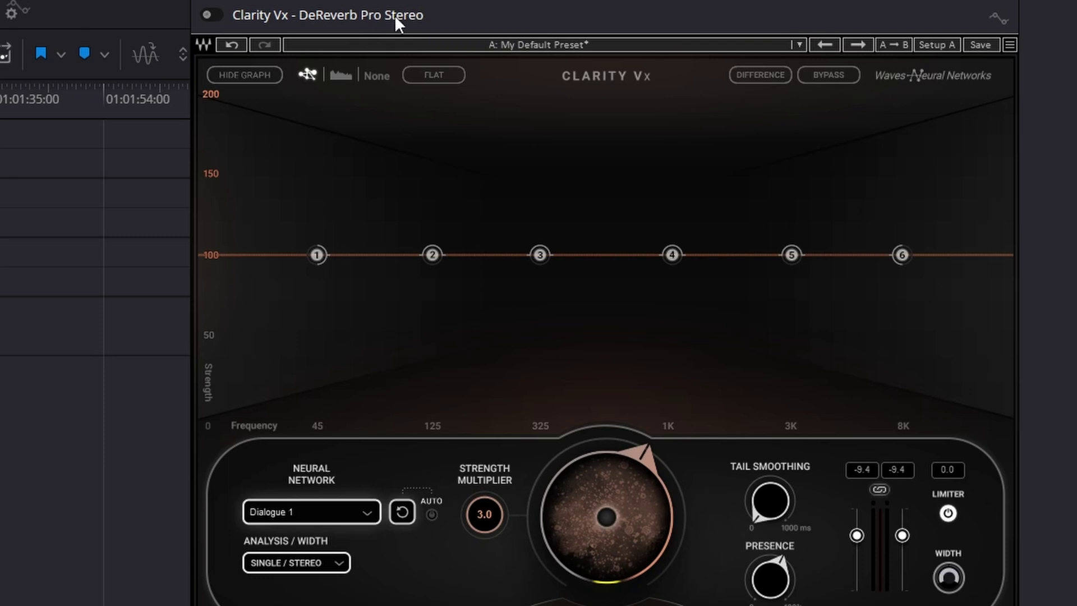
# - Set band 5 to about 102% strength at 2880 Hz and switch on Difference monitoring
pyautogui.moveTo(791, 253); pyautogui.dragTo(785, 188)
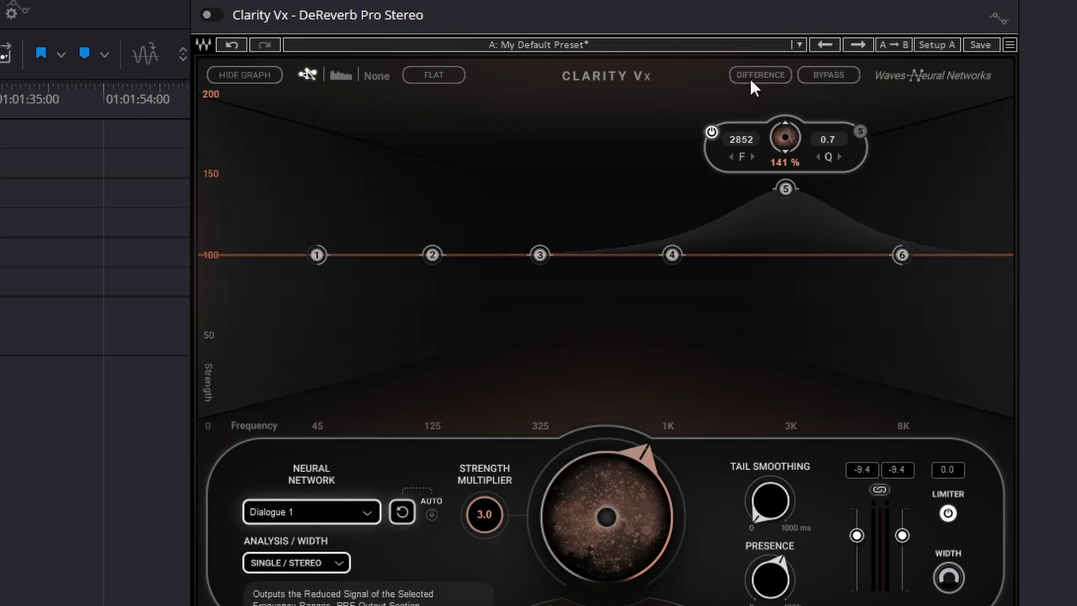
pyautogui.moveTo(780, 183); pyautogui.dragTo(780, 251)
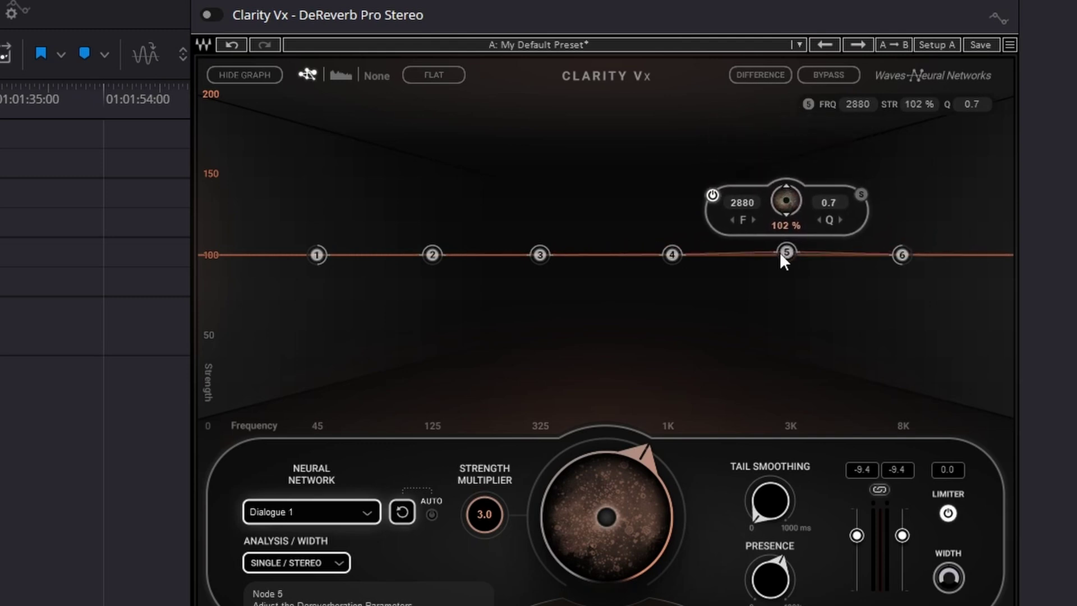
pyautogui.click(733, 73)
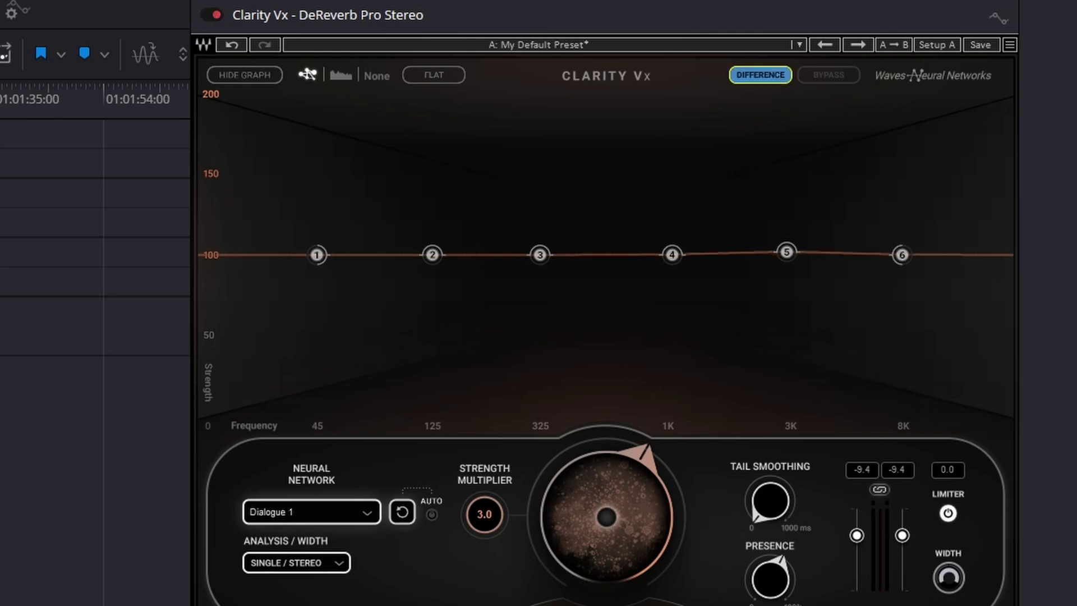
# - Raise bands 5, 1, 3 and 6 above 100% (band 1 ~141%, band 3 ~145%, band 6 ~121%)
pyautogui.moveTo(786, 251); pyautogui.dragTo(776, 167)
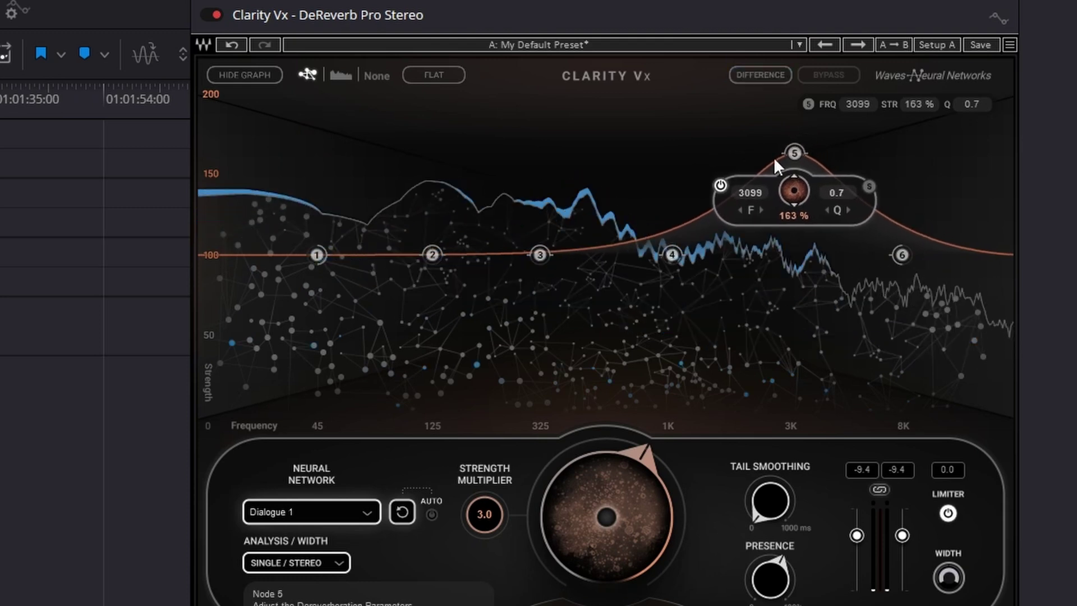
pyautogui.moveTo(317, 255); pyautogui.dragTo(414, 185)
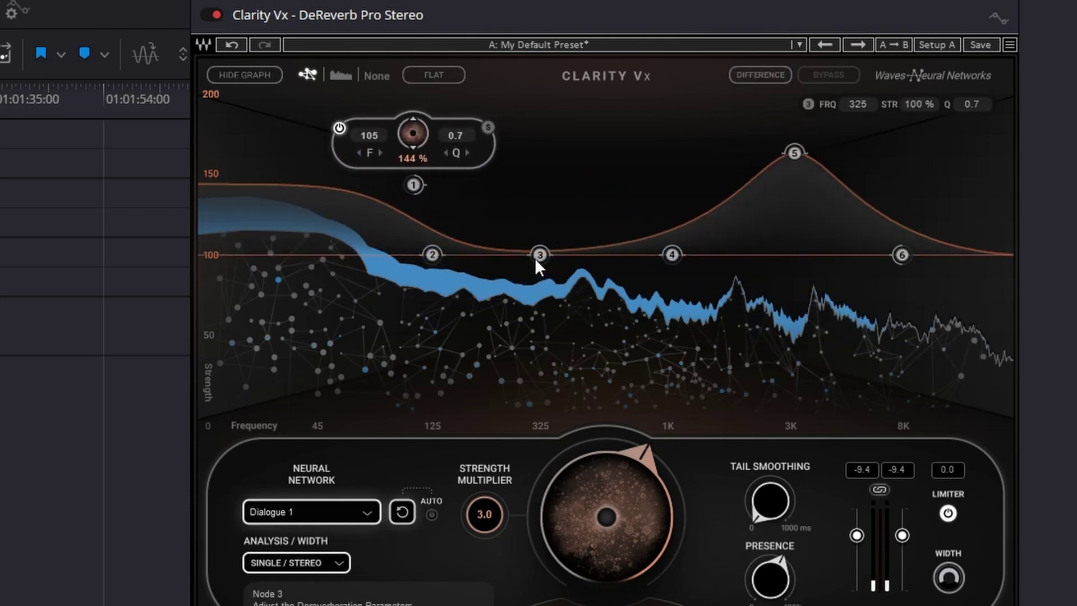
pyautogui.moveTo(538, 255); pyautogui.dragTo(558, 166)
pyautogui.moveTo(901, 254); pyautogui.dragTo(931, 213)
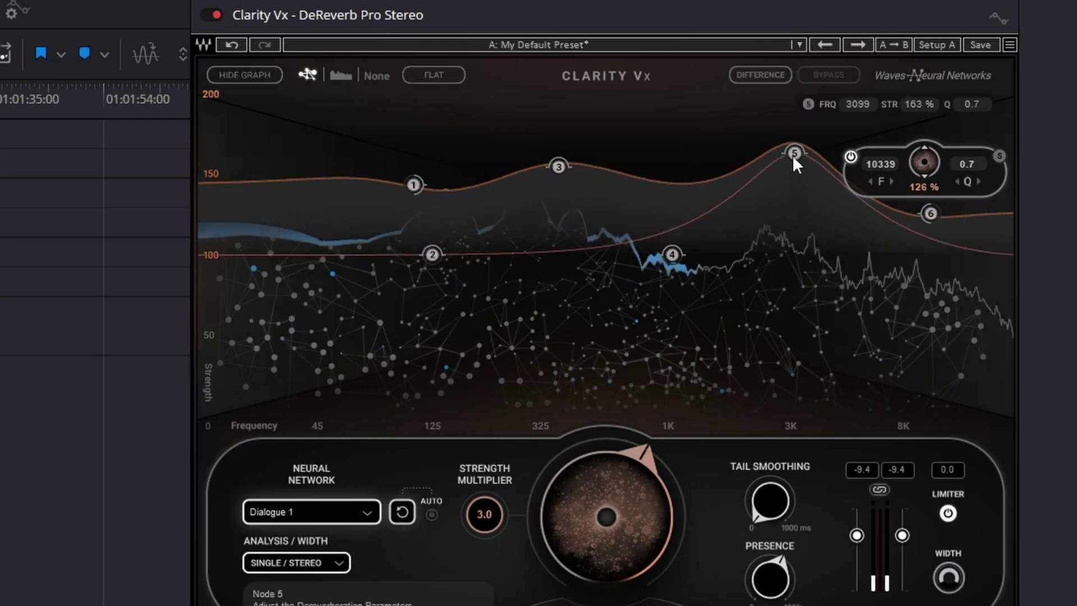
# - Narrow band 5's Q to 0.4 near 4 kHz and lift the band 1 shelf to 152% at 157 Hz
pyautogui.click(793, 158)
pyautogui.moveTo(838, 194); pyautogui.dragTo(837, 206)
pyautogui.moveTo(799, 153)
pyautogui.mouseDown()
pyautogui.moveTo(826, 156)
pyautogui.moveTo(797, 155)
pyautogui.mouseUp()
pyautogui.click(414, 184)
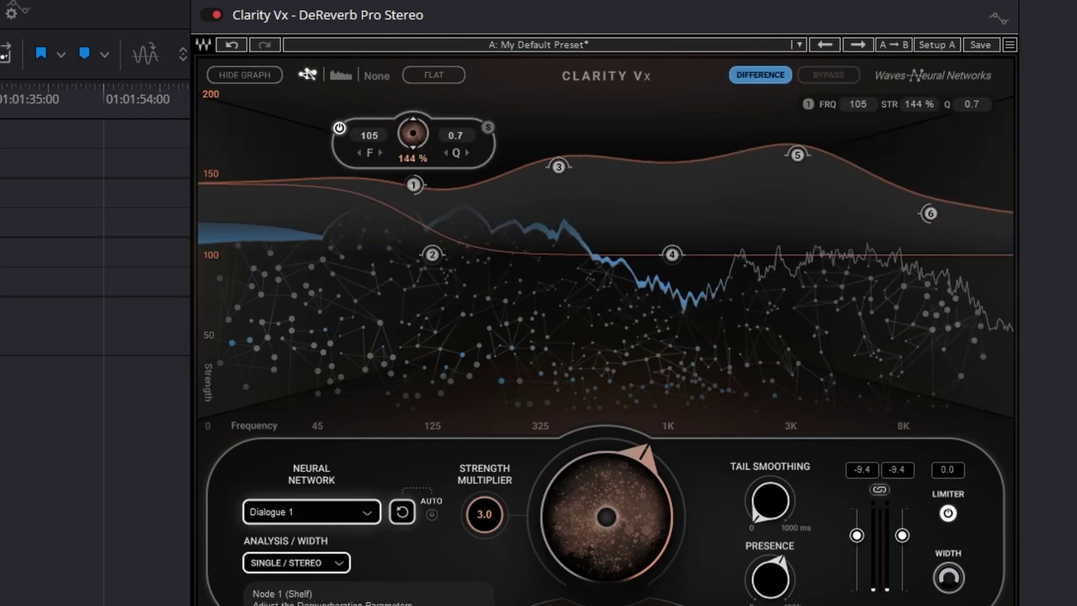
pyautogui.moveTo(414, 185); pyautogui.dragTo(460, 166)
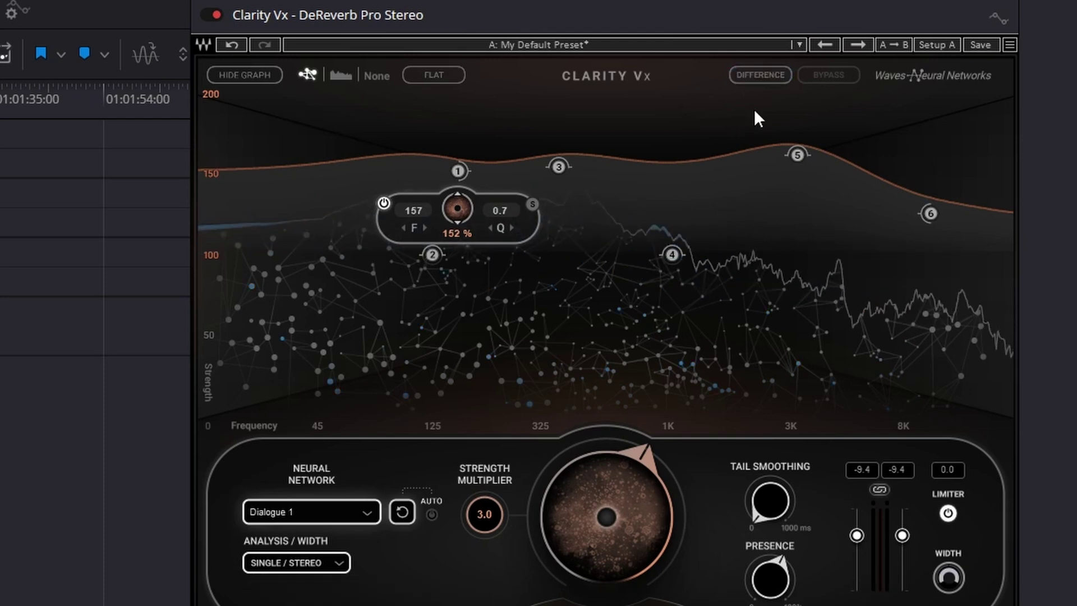
# - Enable DIFFERENCE in DeReverb Pro and replay the dialogue from the beginning through the reshaped curve
pyautogui.click(754, 77)
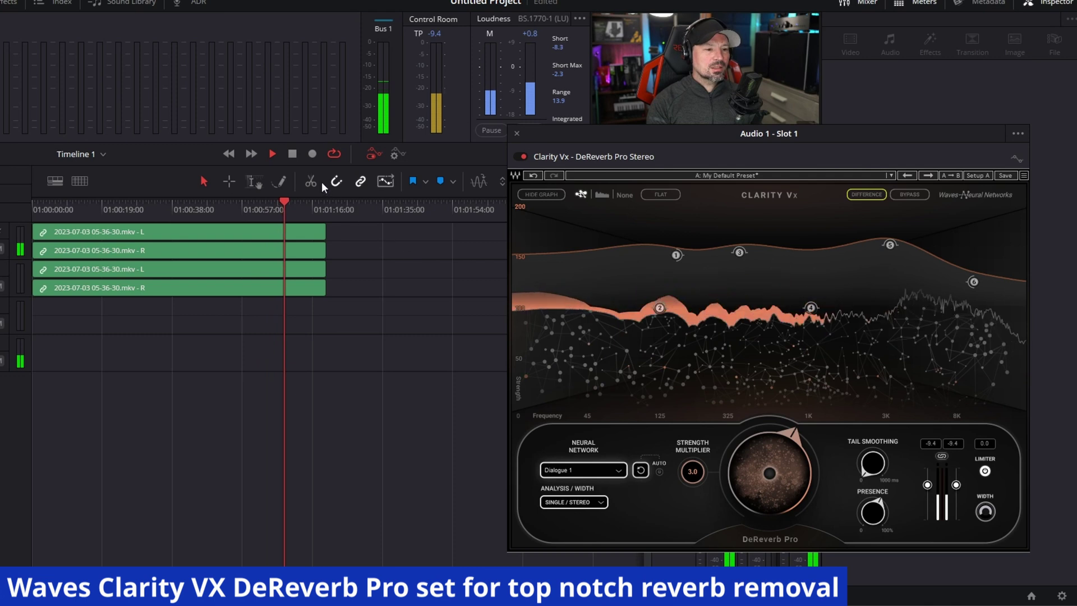
pyautogui.click(296, 156)
pyautogui.click(272, 153)
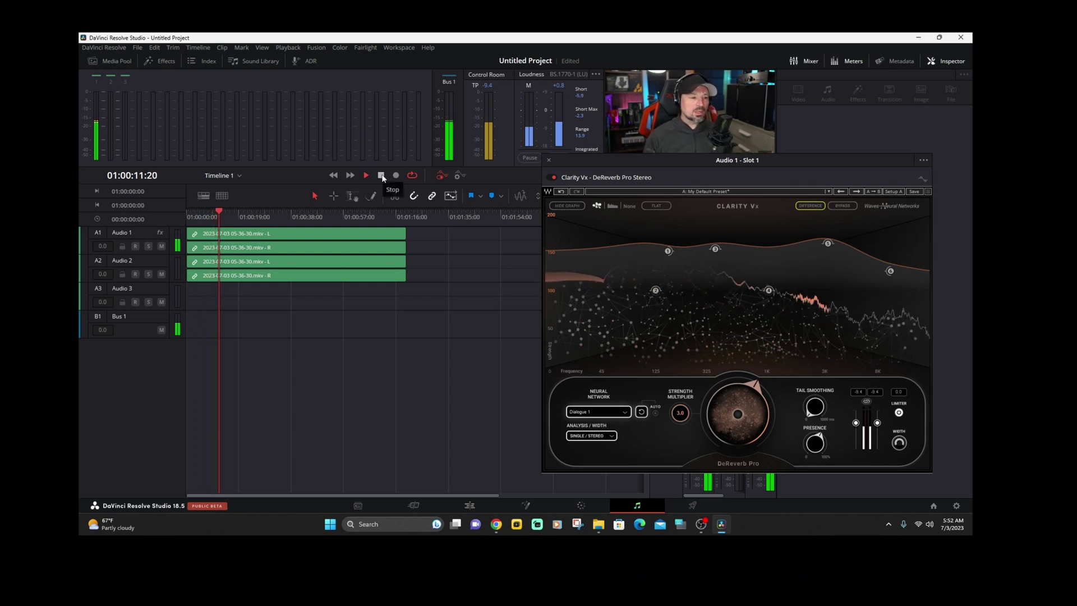
# - Stop playback and move the Clarity Vx DeReverb Stereo window on Audio 1 Slot 2 into view
pyautogui.click(381, 176)
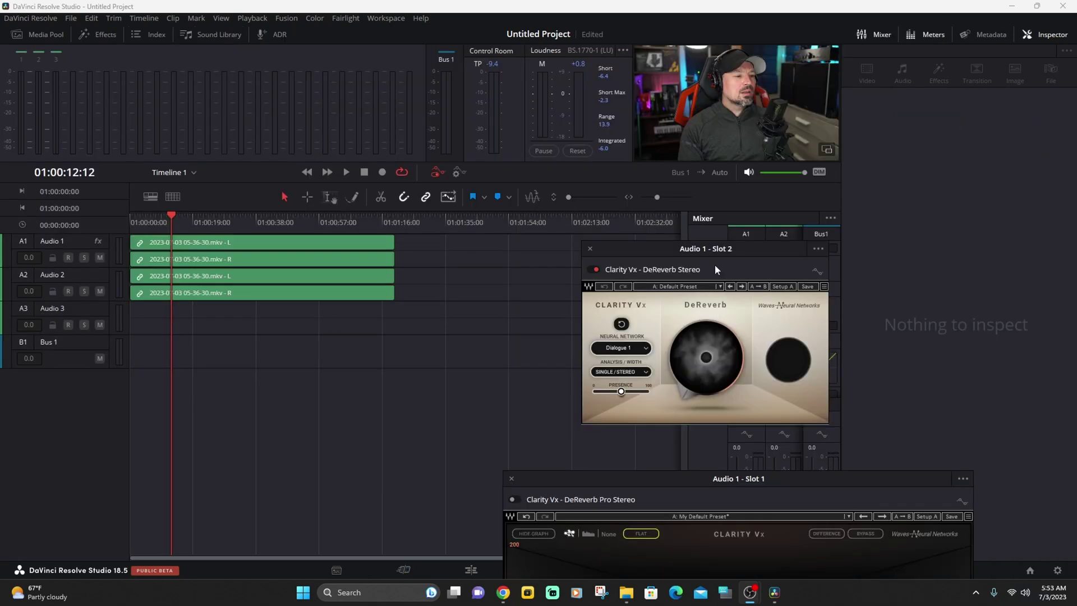
pyautogui.moveTo(714, 264); pyautogui.dragTo(731, 223)
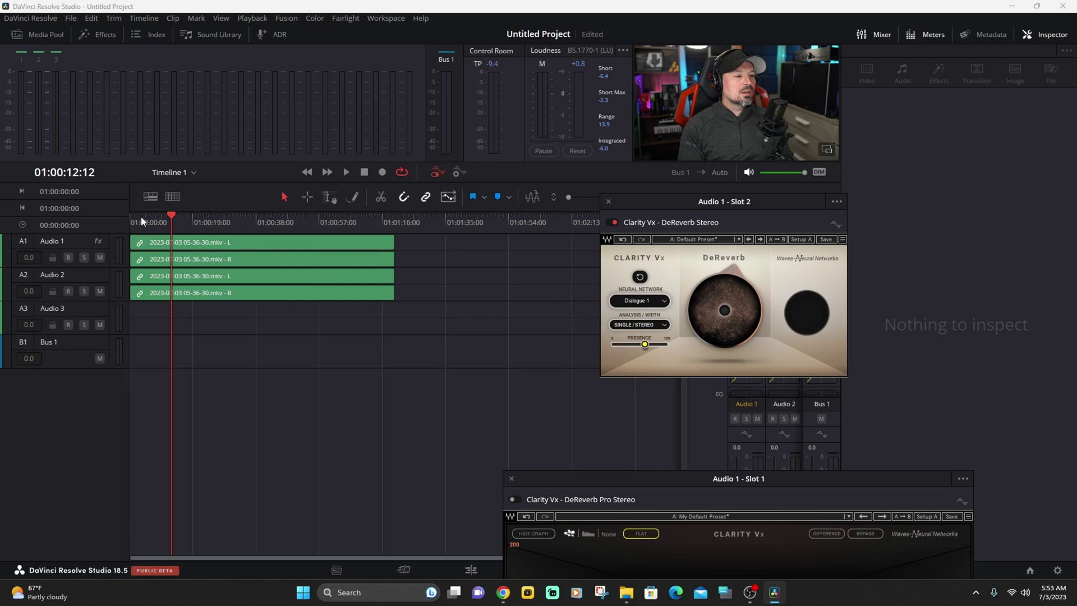
# - Replay the dialogue from the start through the regular DeReverb, nudging its reduction to about 61
pyautogui.moveTo(141, 217); pyautogui.dragTo(113, 214)
pyautogui.click(340, 172)
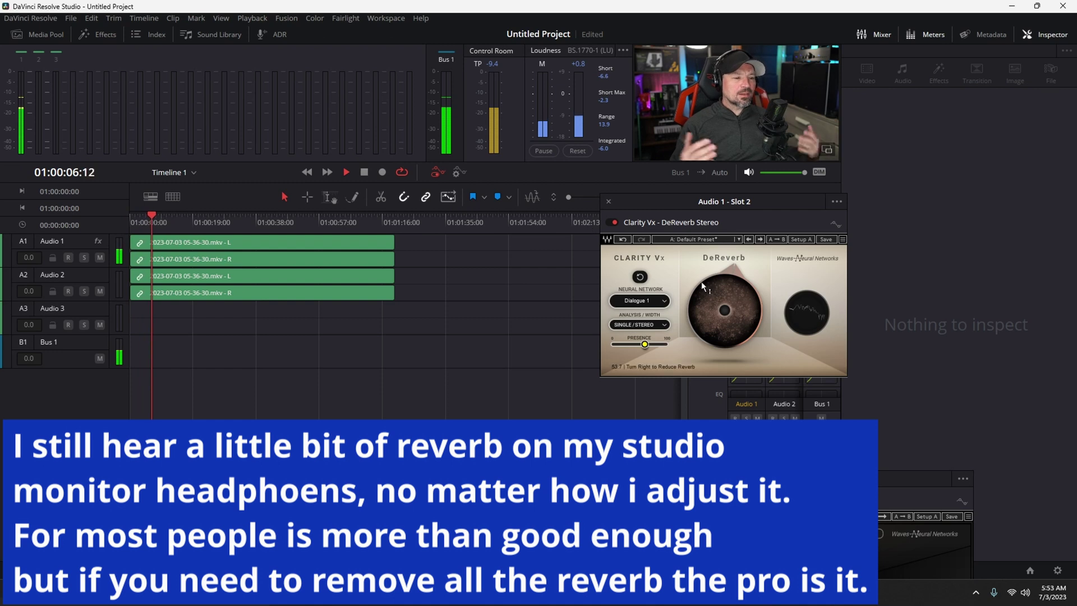
pyautogui.moveTo(725, 311)
pyautogui.moveTo(724, 311); pyautogui.dragTo(724, 304)
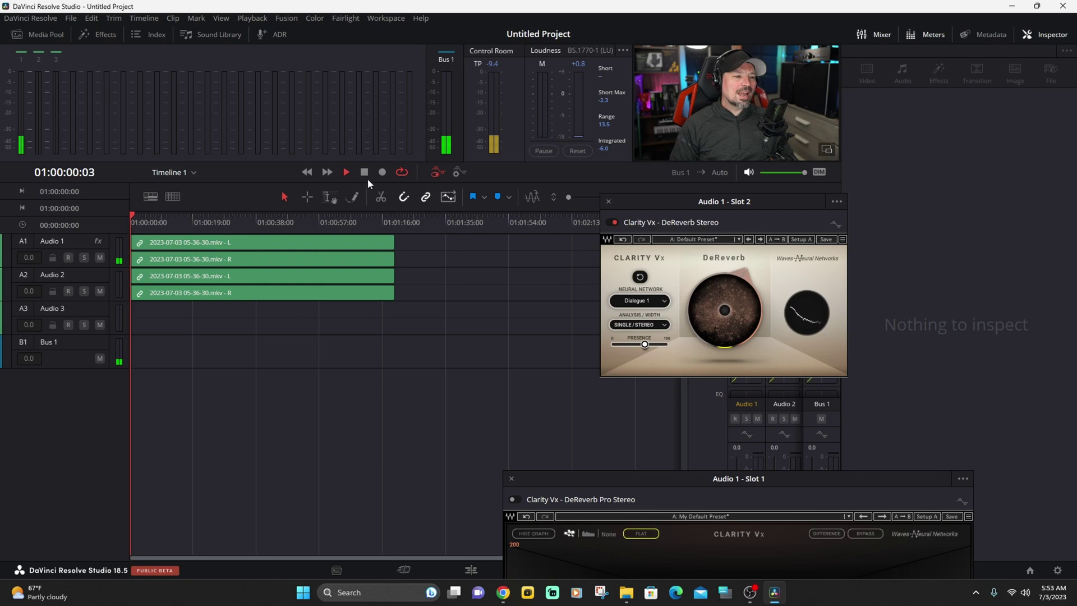
# - Lower the regular DeReverb to 45.9, then settle at 38.7 and close its plugin window
pyautogui.moveTo(708, 292)
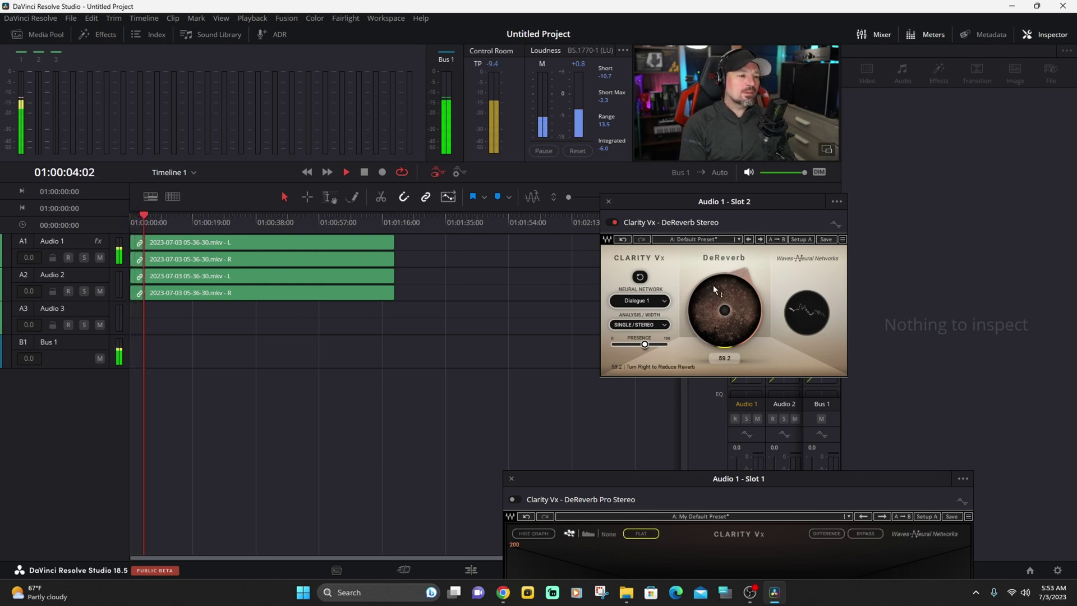
pyautogui.moveTo(713, 284); pyautogui.dragTo(712, 337)
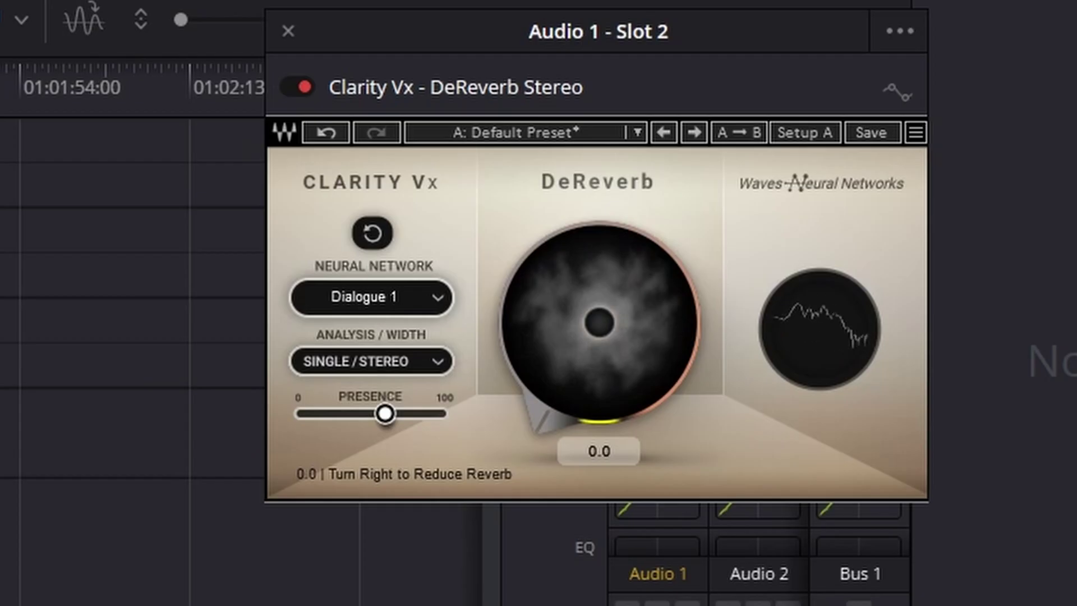
pyautogui.moveTo(599, 323); pyautogui.dragTo(572, 264)
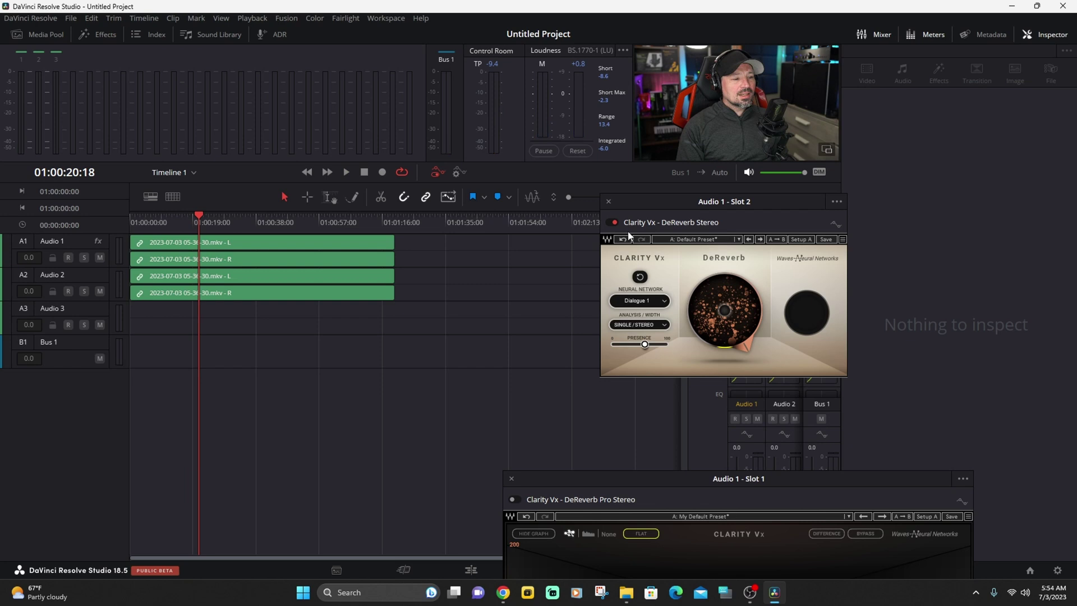
pyautogui.click(608, 201)
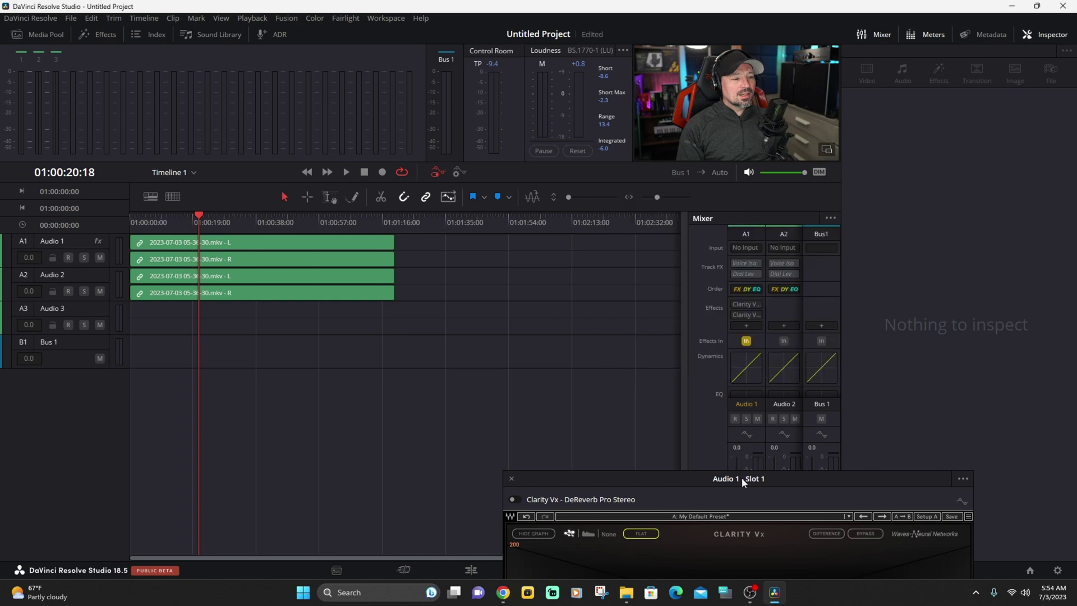
# - Bring the full DeReverb Pro window into view and play the dialogue from the timeline start
pyautogui.moveTo(741, 477); pyautogui.dragTo(756, 136)
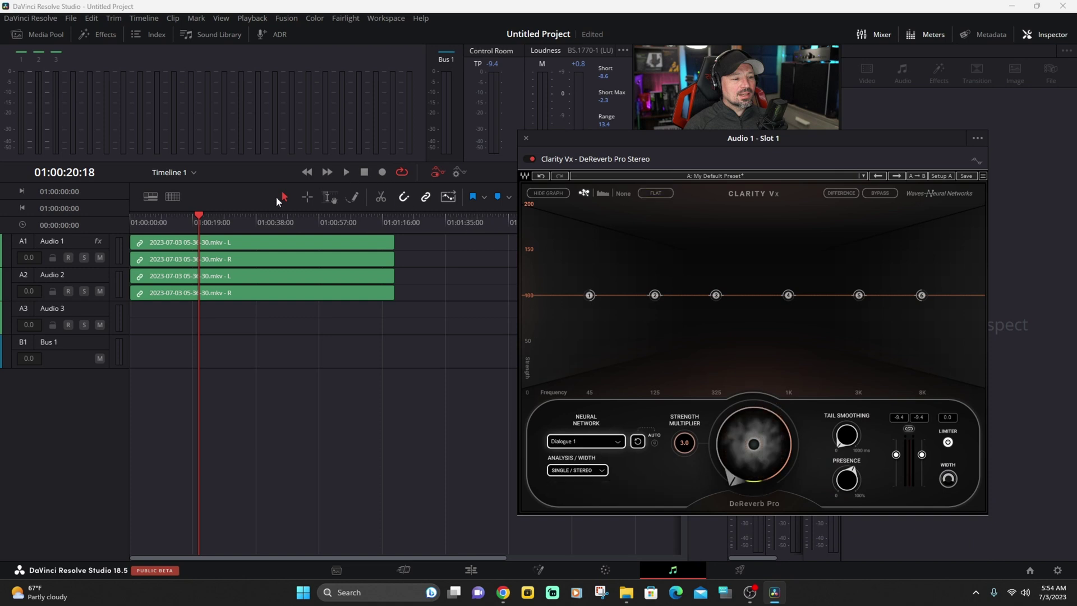
pyautogui.moveTo(196, 224); pyautogui.dragTo(103, 214)
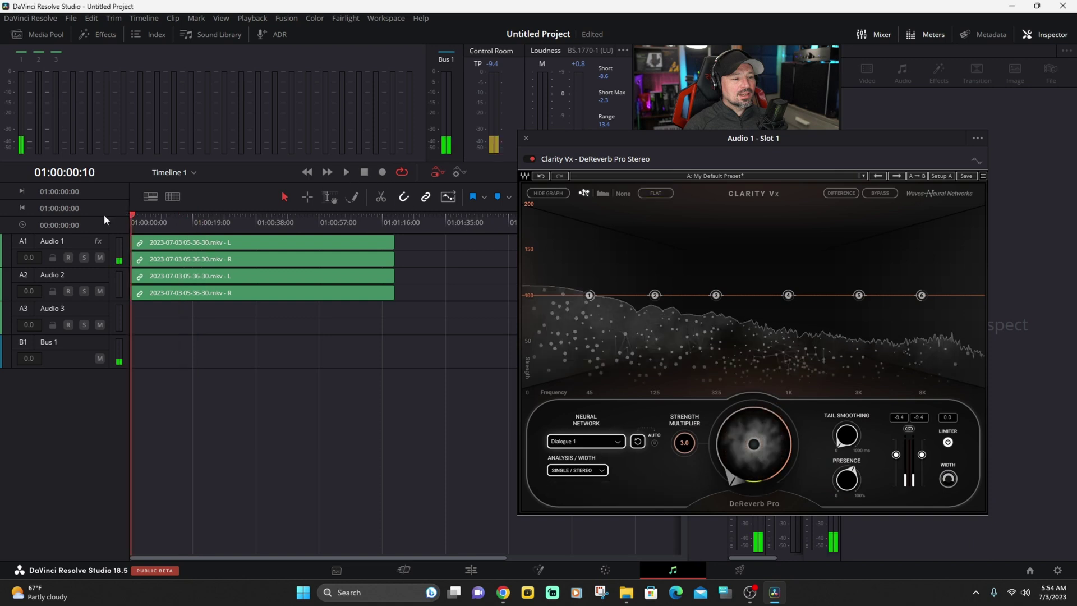
pyautogui.click(347, 174)
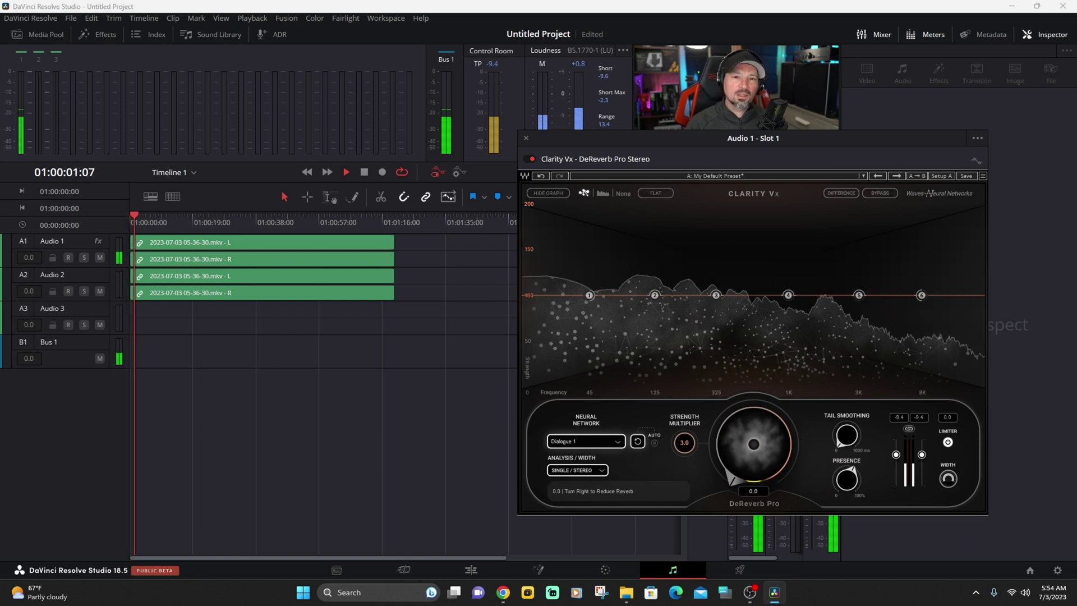
# - Push reverb reduction to 100 and raise the band 1 shelf to 200% at 18486 Hz
pyautogui.moveTo(754, 444); pyautogui.dragTo(753, 387)
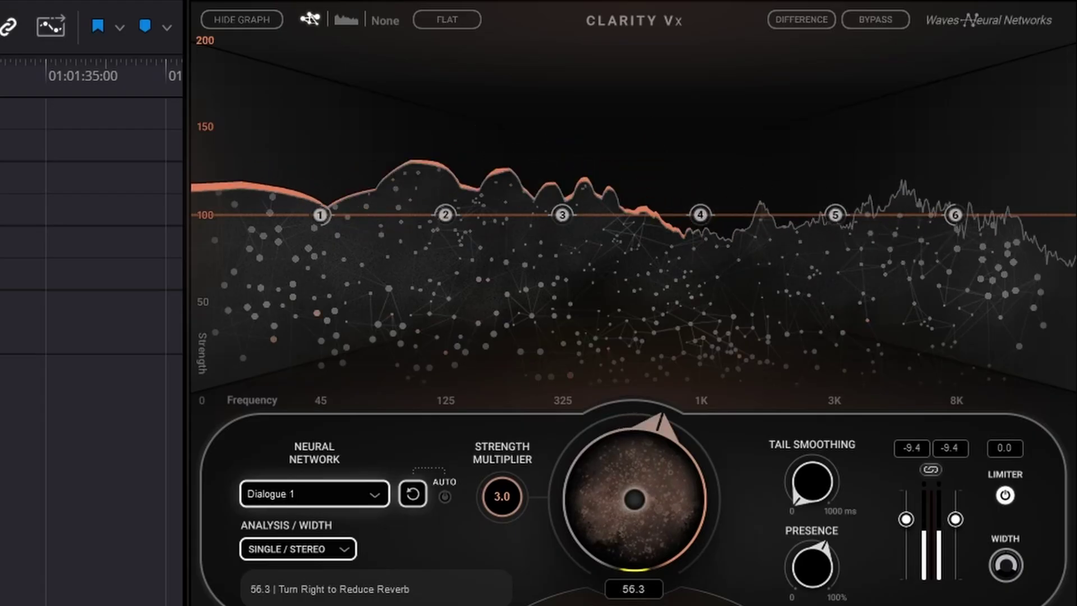
pyautogui.moveTo(634, 499); pyautogui.dragTo(601, 522)
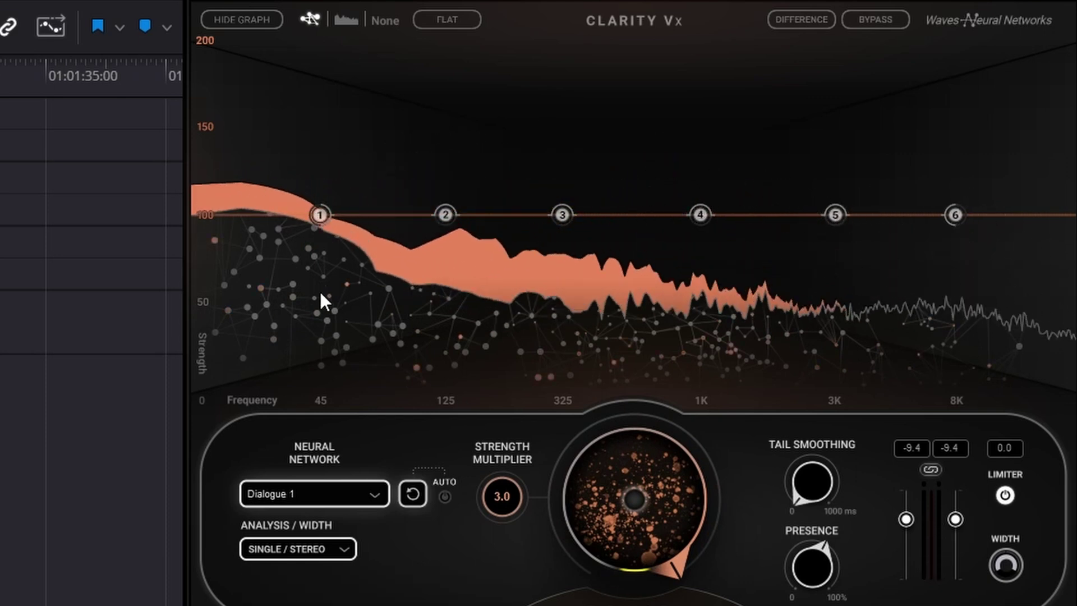
pyautogui.moveTo(322, 218)
pyautogui.moveTo(321, 218); pyautogui.dragTo(1058, 42)
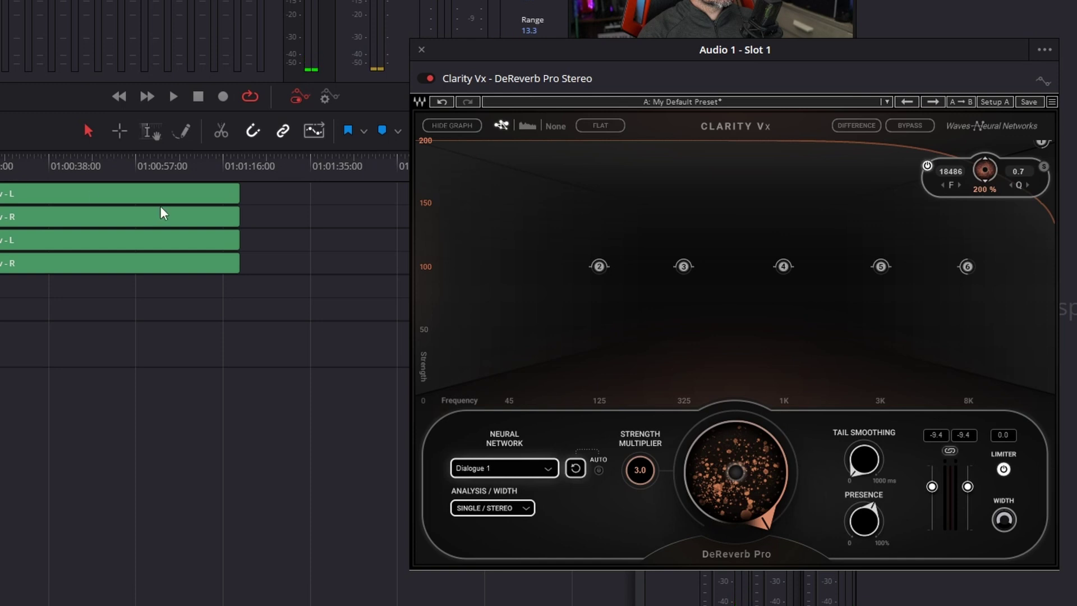
# - Play the dialogue again to hear the DeReverb Pro processing with the band 1 shelf flat
pyautogui.moveTo(698, 451)
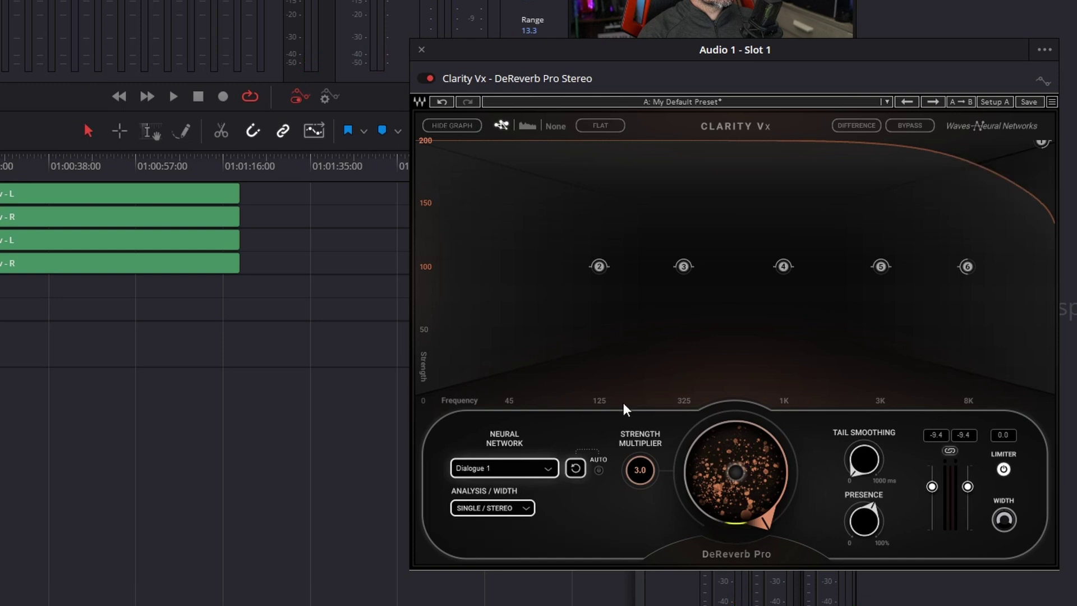
pyautogui.moveTo(1059, 150)
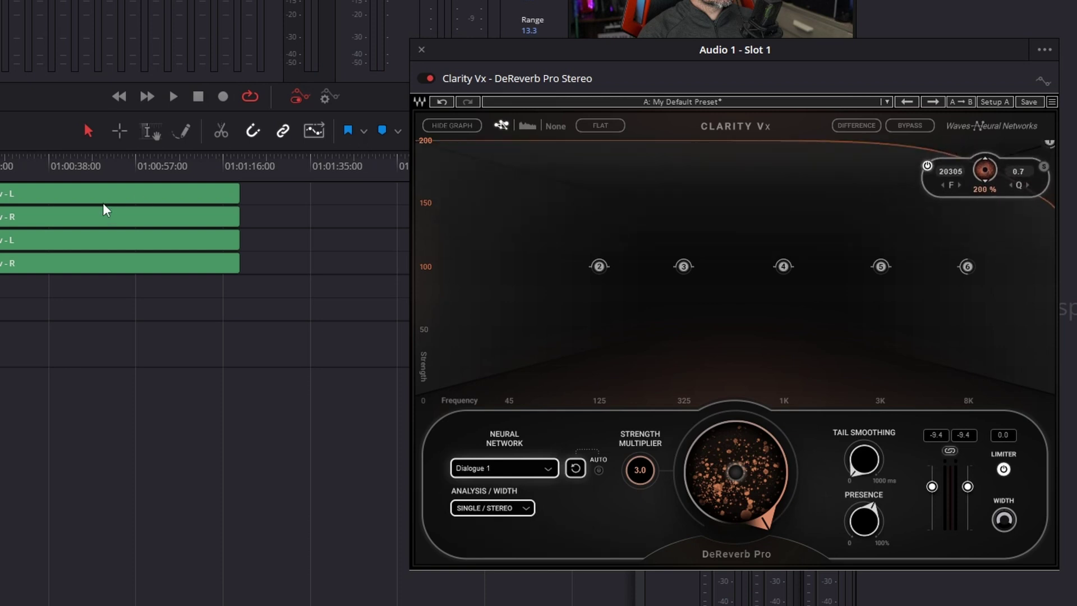
pyautogui.press('space')
pyautogui.press('space')
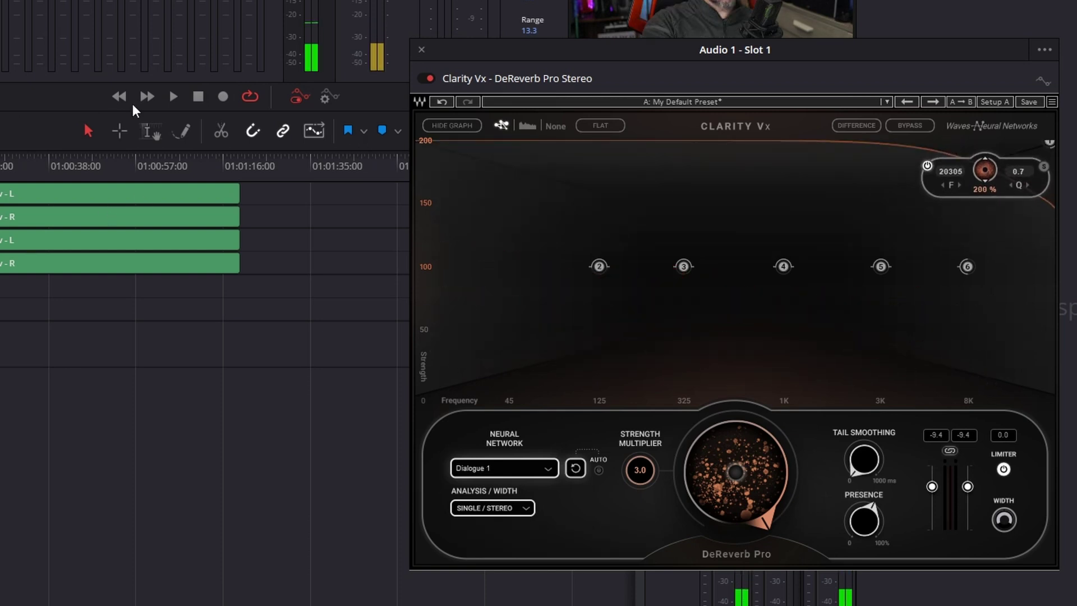
pyautogui.click(173, 98)
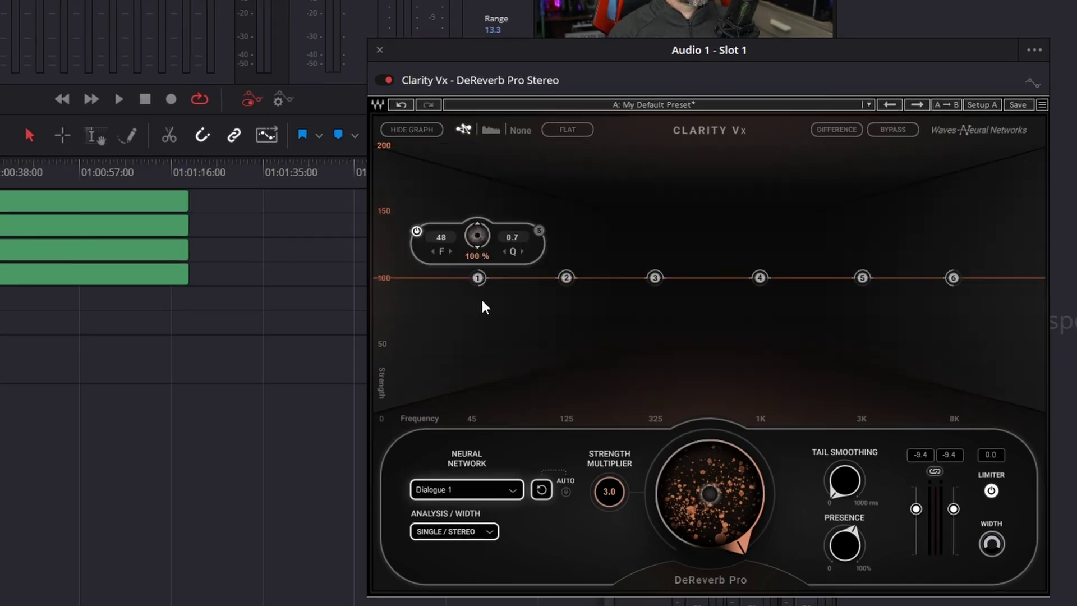
# - Raise the band 1 shelf to about 145% strength, then drag it down into the low frequencies
pyautogui.moveTo(479, 273); pyautogui.dragTo(1042, 196)
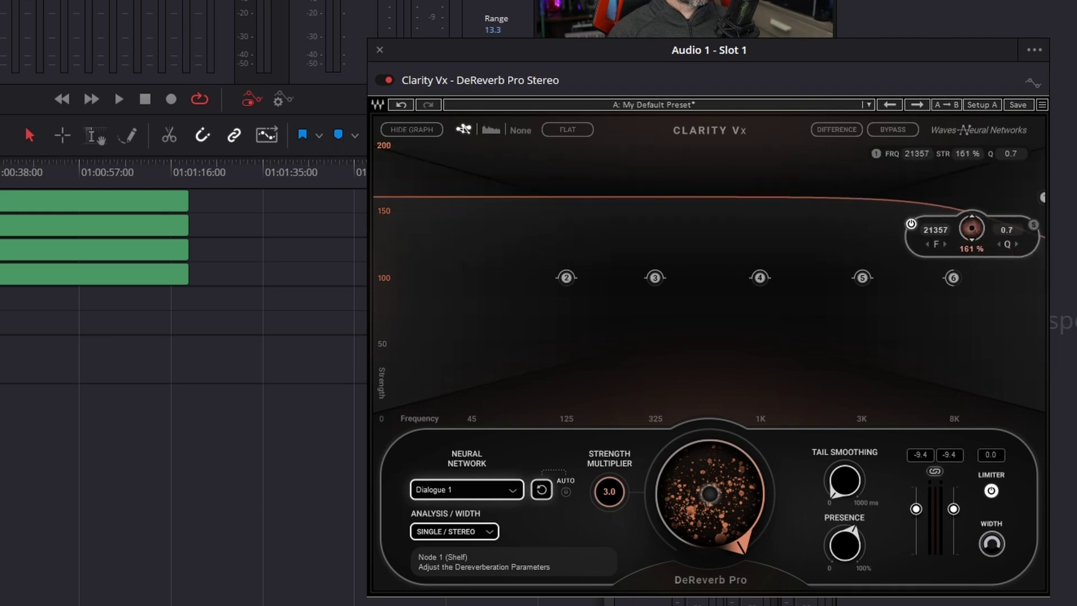
pyautogui.moveTo(1041, 196); pyautogui.dragTo(437, 279)
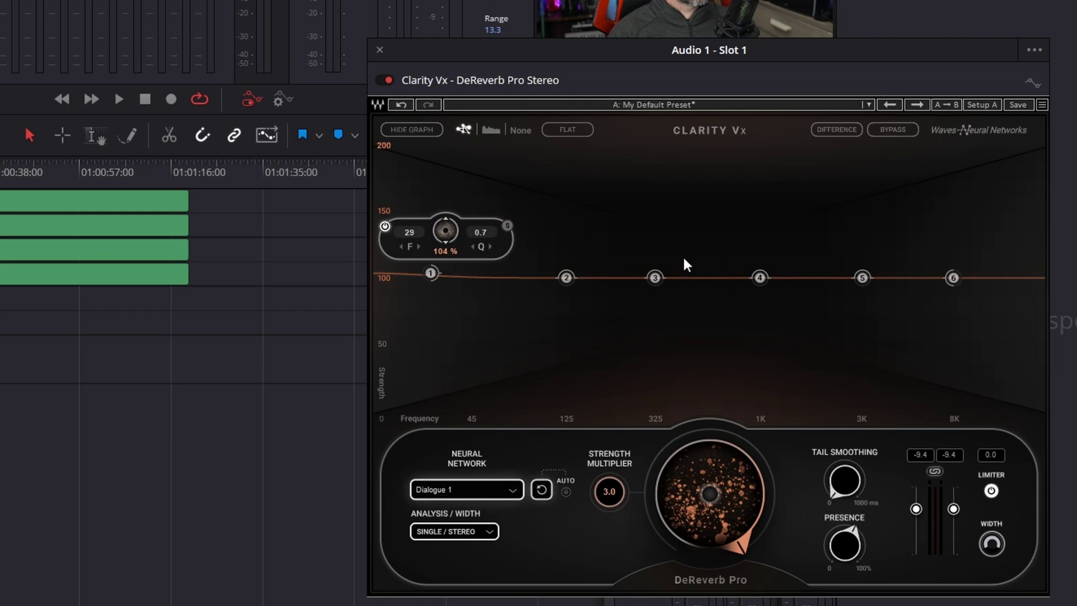
# - Dip band 5 near 3K and band 6, raise band 2 to 121% at 111 Hz and band 1 to 147% at 64 Hz
pyautogui.moveTo(862, 277); pyautogui.dragTo(864, 358)
pyautogui.moveTo(953, 277); pyautogui.dragTo(975, 307)
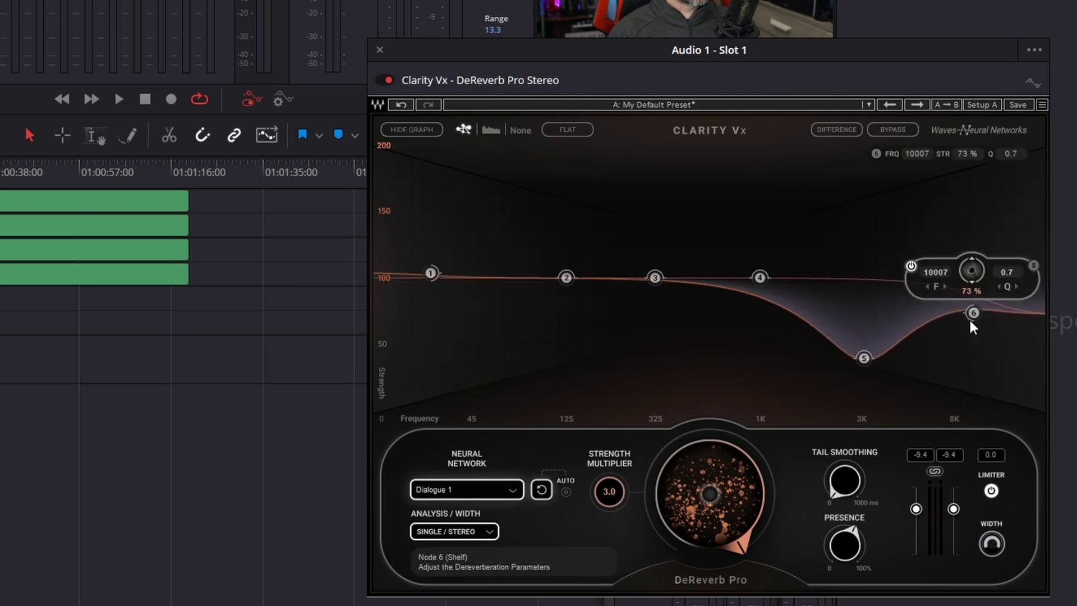
pyautogui.click(759, 277)
pyautogui.moveTo(566, 277); pyautogui.dragTo(554, 249)
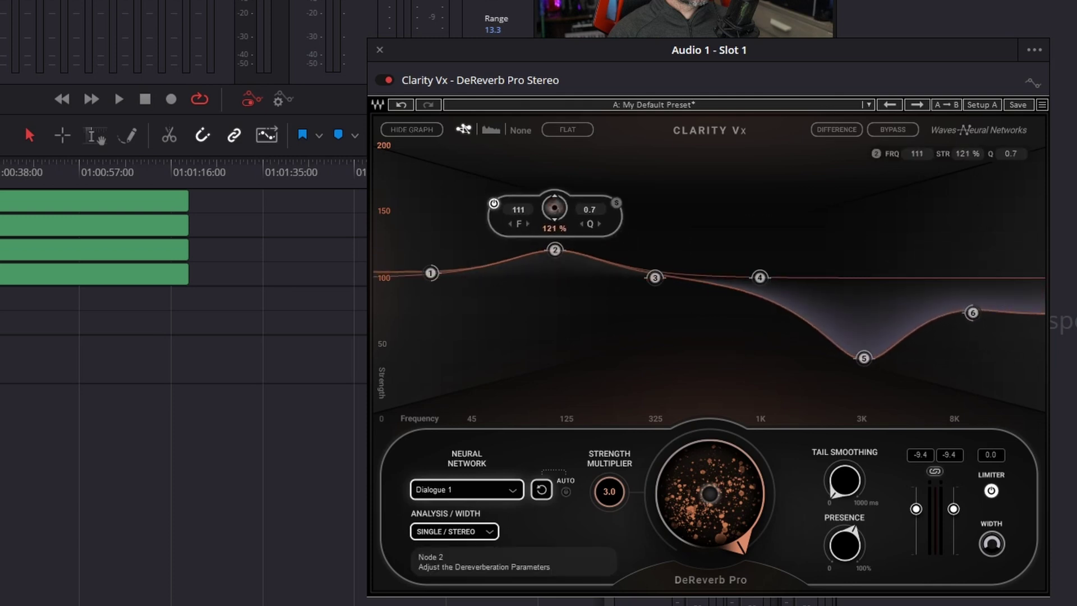
pyautogui.moveTo(430, 273); pyautogui.dragTo(525, 228)
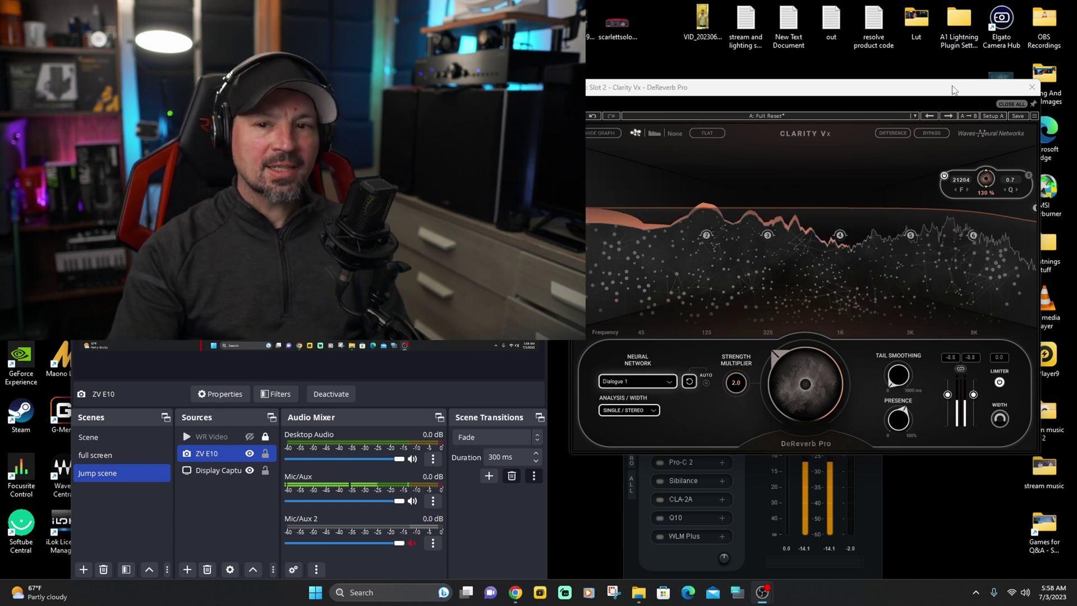
# - Lower DeReverb reduction from 35.0 to 34.6, keep Presence at 60%, and nudge the band 1 shelf up
pyautogui.moveTo(953, 86); pyautogui.dragTo(945, 77)
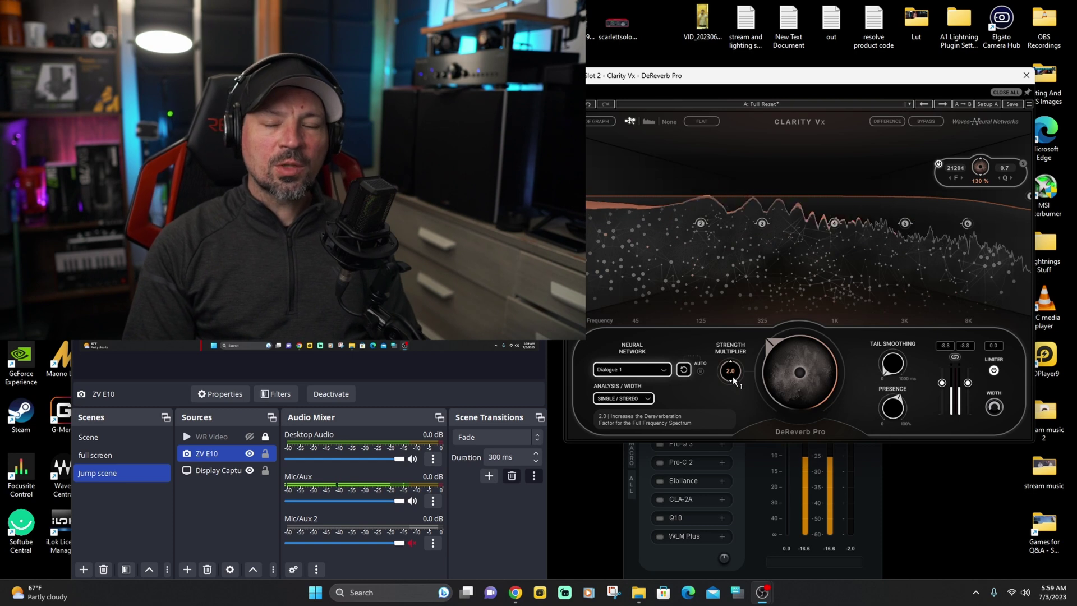
pyautogui.click(769, 381)
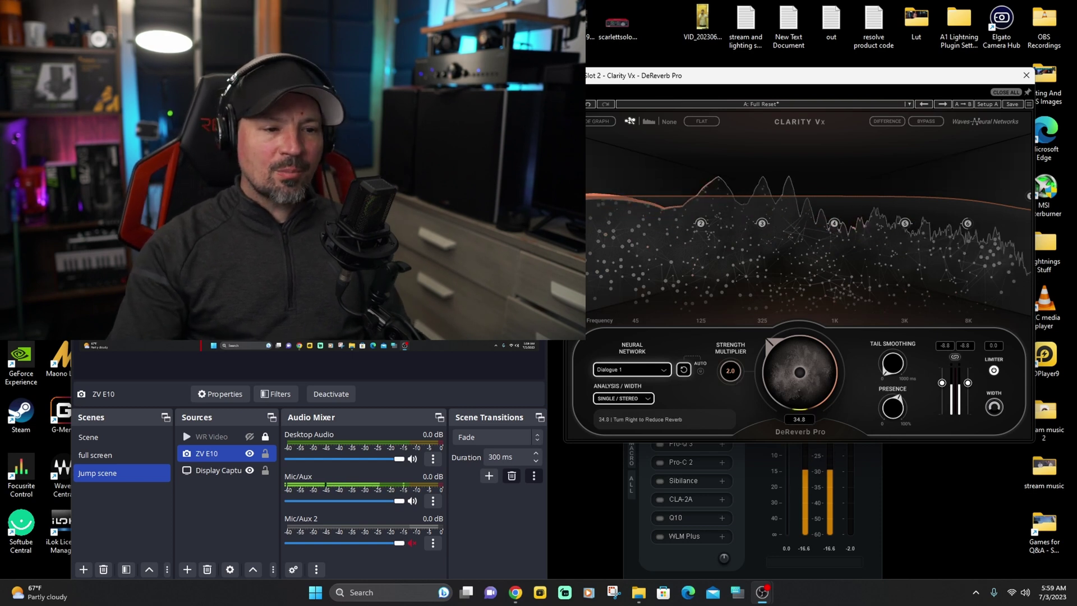
pyautogui.moveTo(769, 381); pyautogui.dragTo(769, 382)
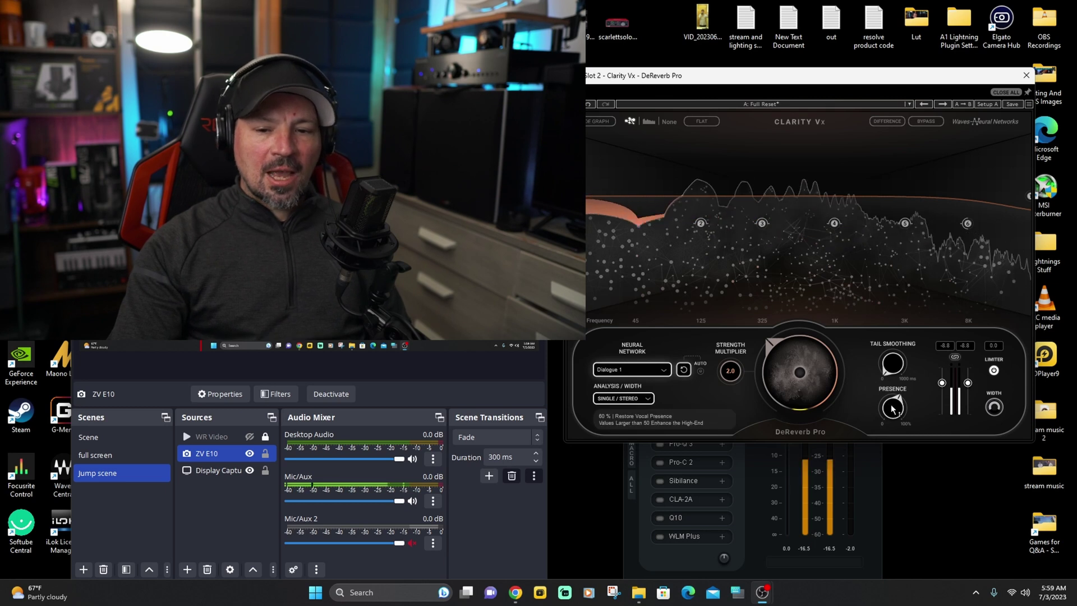
pyautogui.click(892, 408)
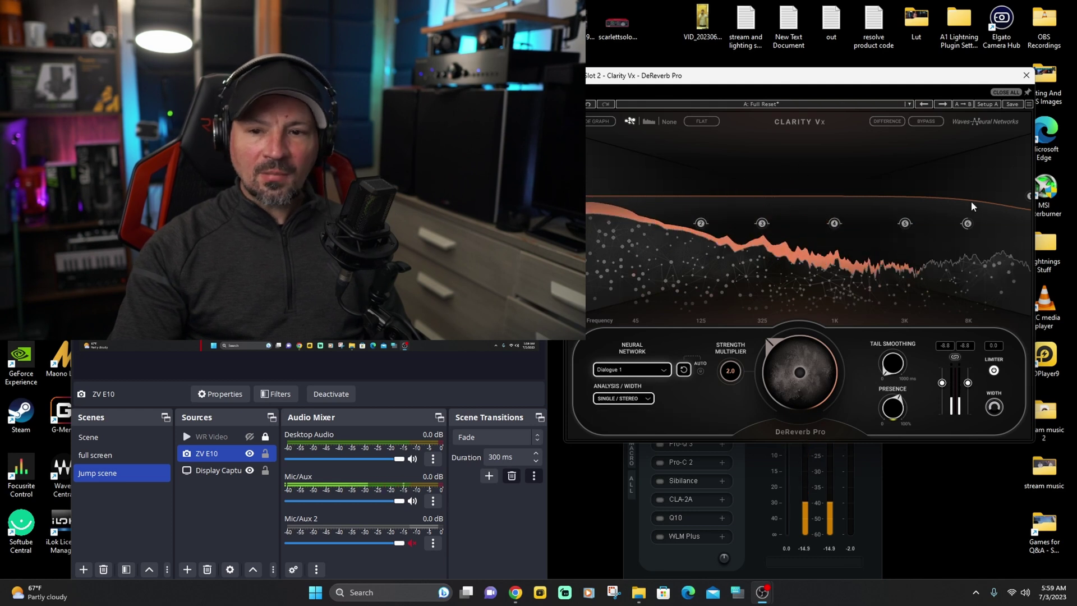
pyautogui.moveTo(1027, 198)
pyautogui.moveTo(1027, 197)
pyautogui.mouseDown()
pyautogui.moveTo(592, 195)
pyautogui.moveTo(1029, 191)
pyautogui.mouseUp()
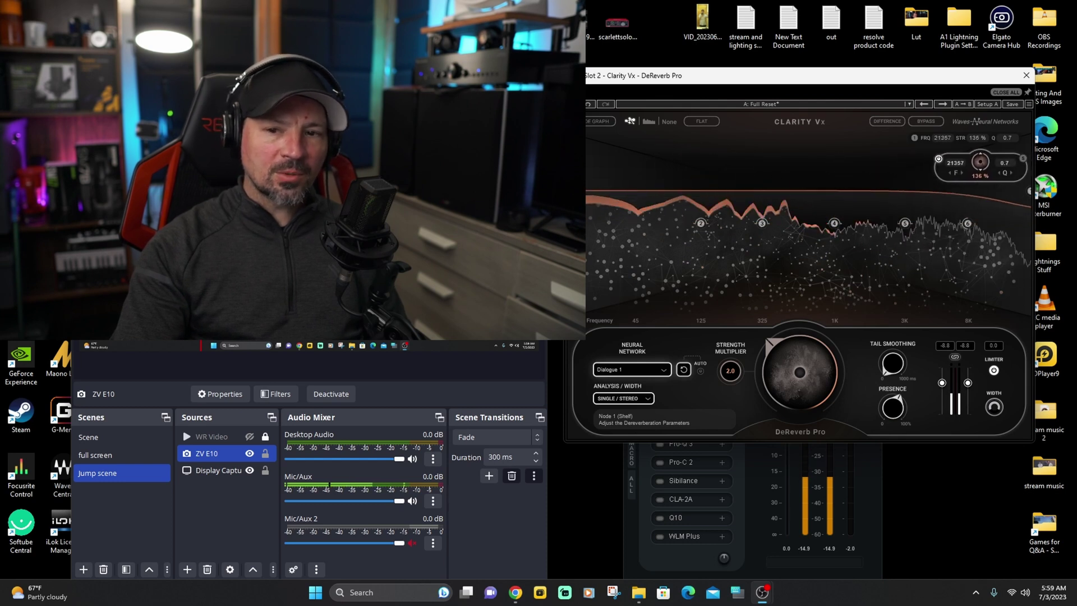